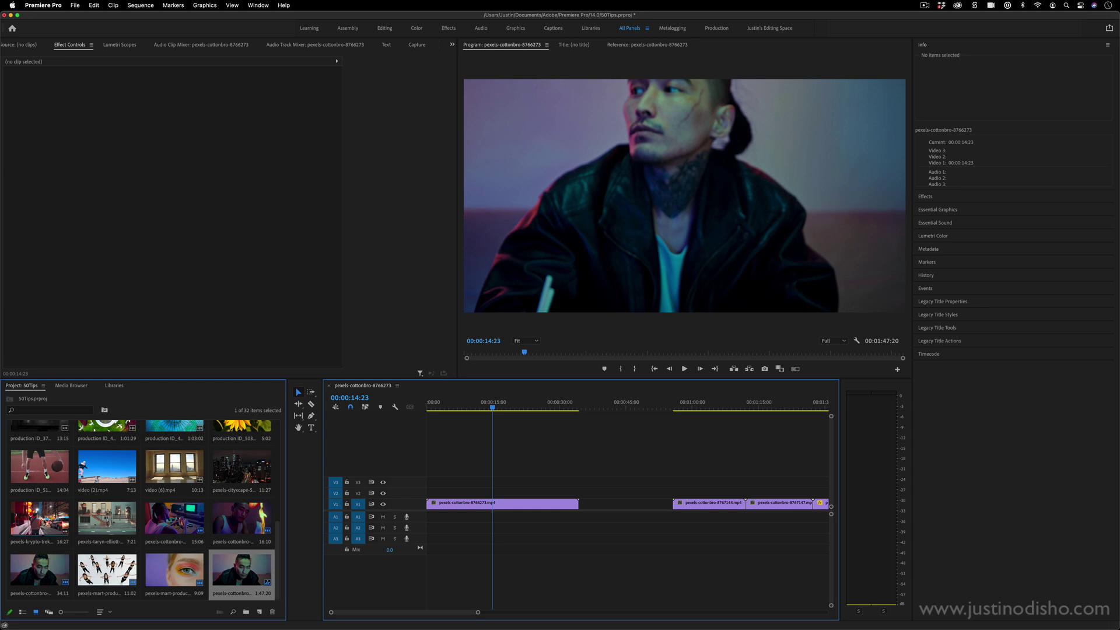
Place the pexels-krypto-trekker-6734151 street clip on V5 at the timeline's start, and add one more video track and one more audio track
left_click_drag(45, 525, 465, 469)
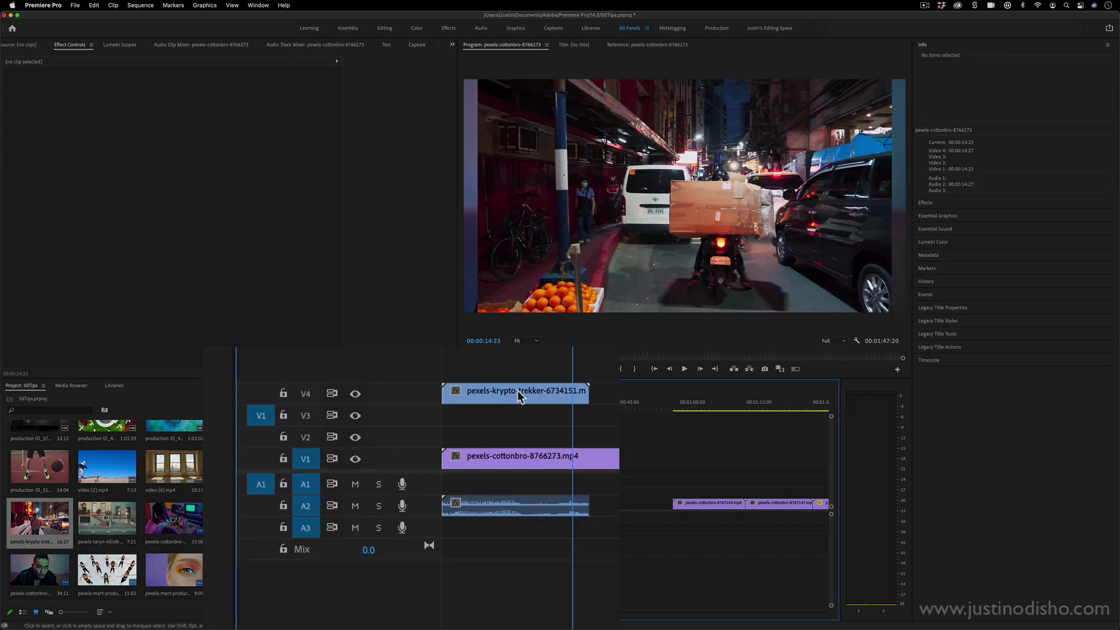
left_click_drag(523, 391, 523, 370)
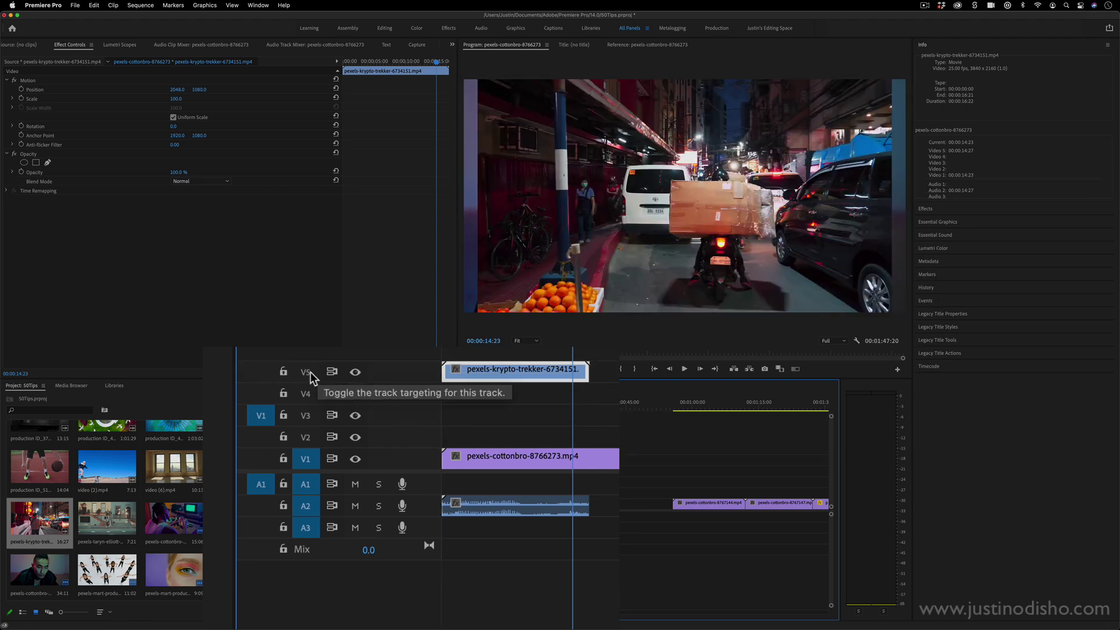
right_click(409, 449)
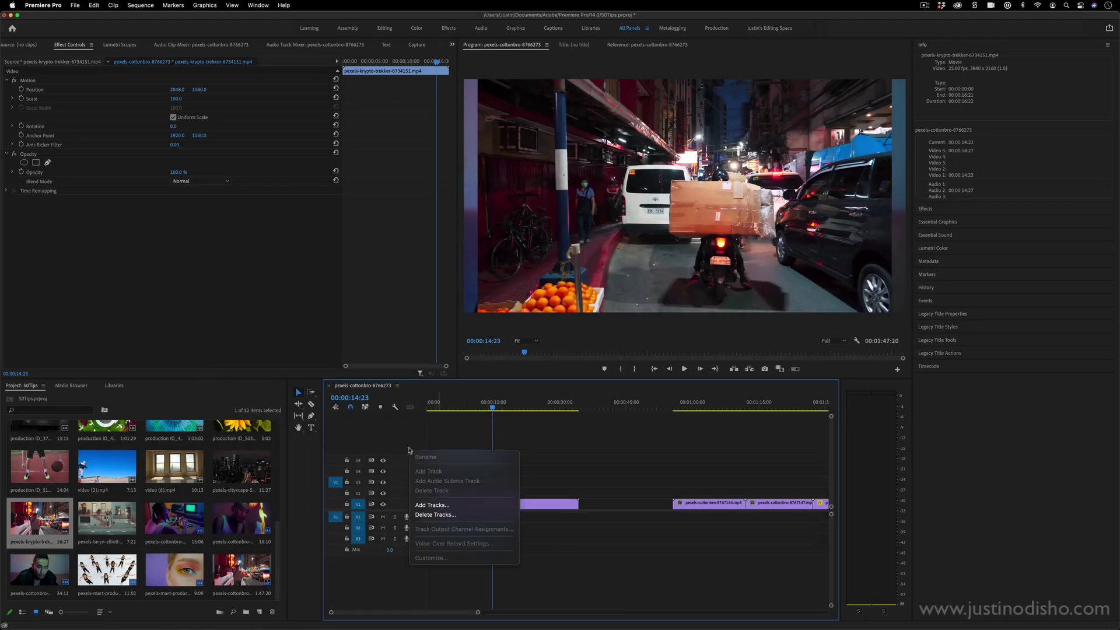
left_click(437, 505)
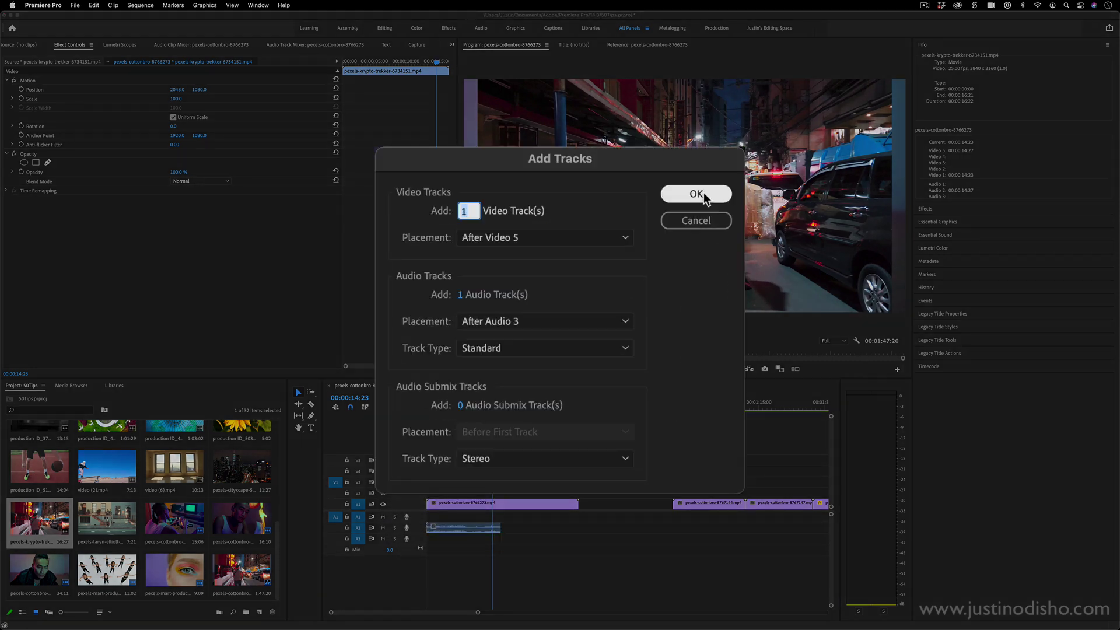
left_click(626, 258)
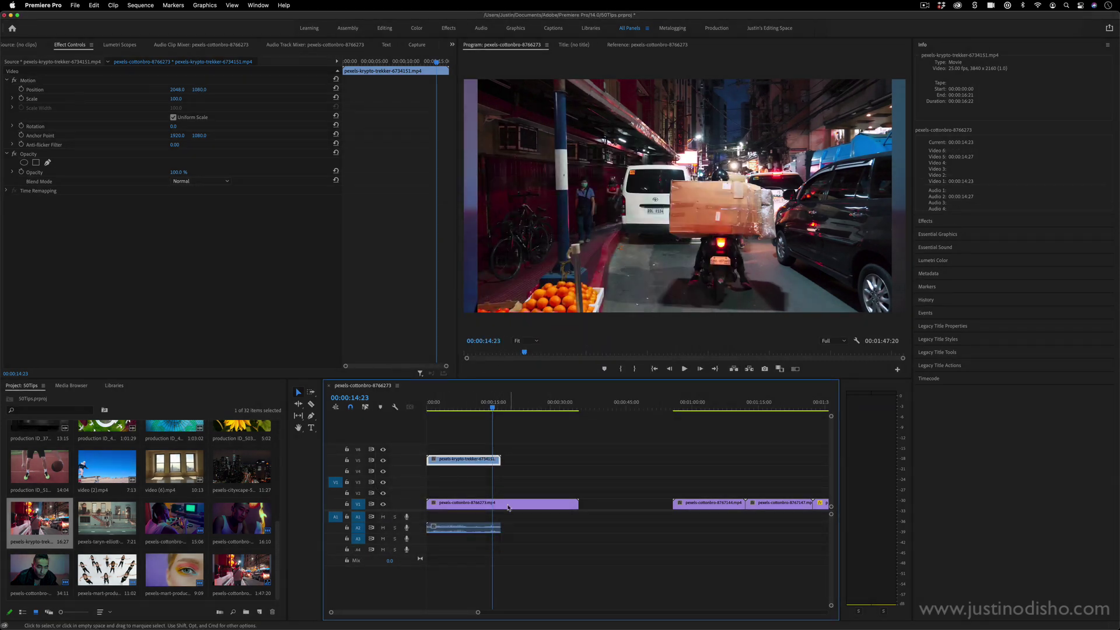
Delete the street clip's audio from the timeline and reduce the scale of its video to 53
left_click(495, 529)
key("BackSpace")
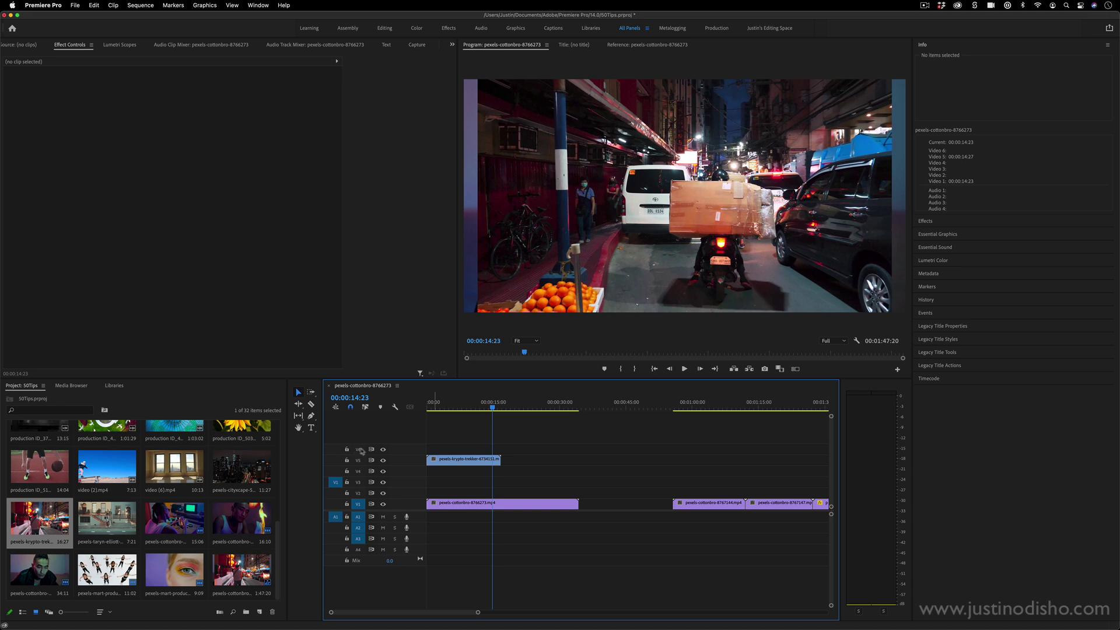
left_click(480, 460)
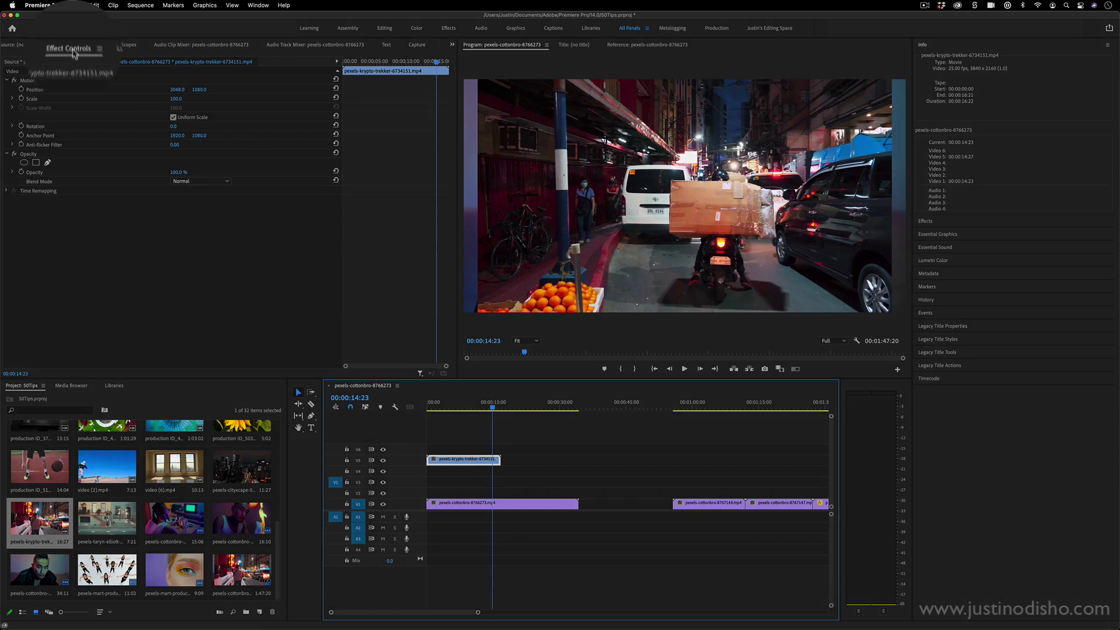
left_click(176, 104)
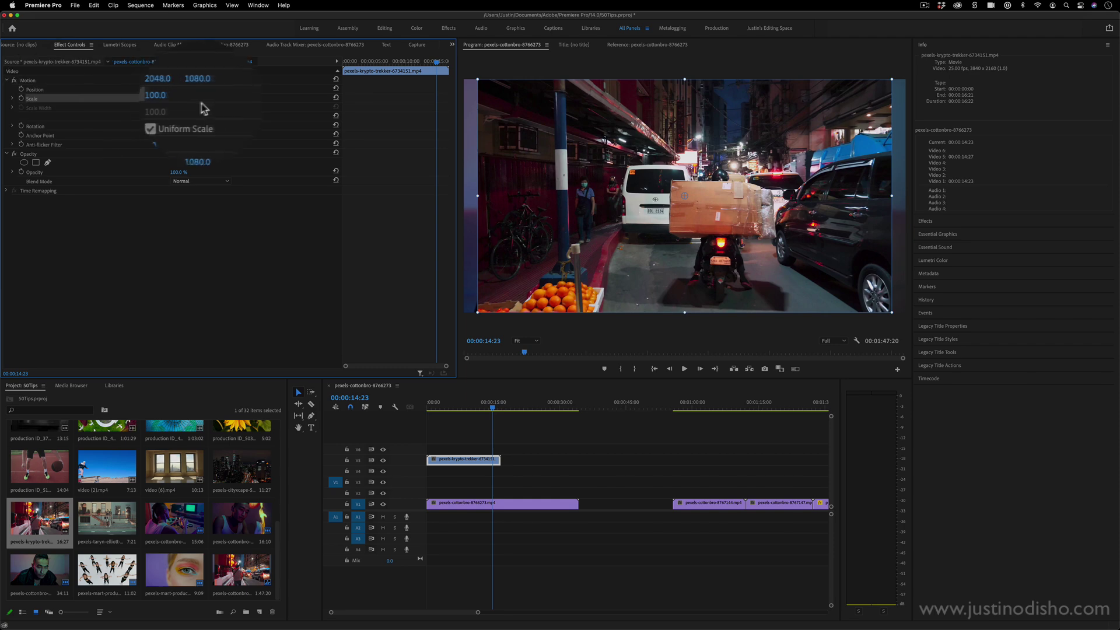
left_click_drag(174, 98, 149, 99)
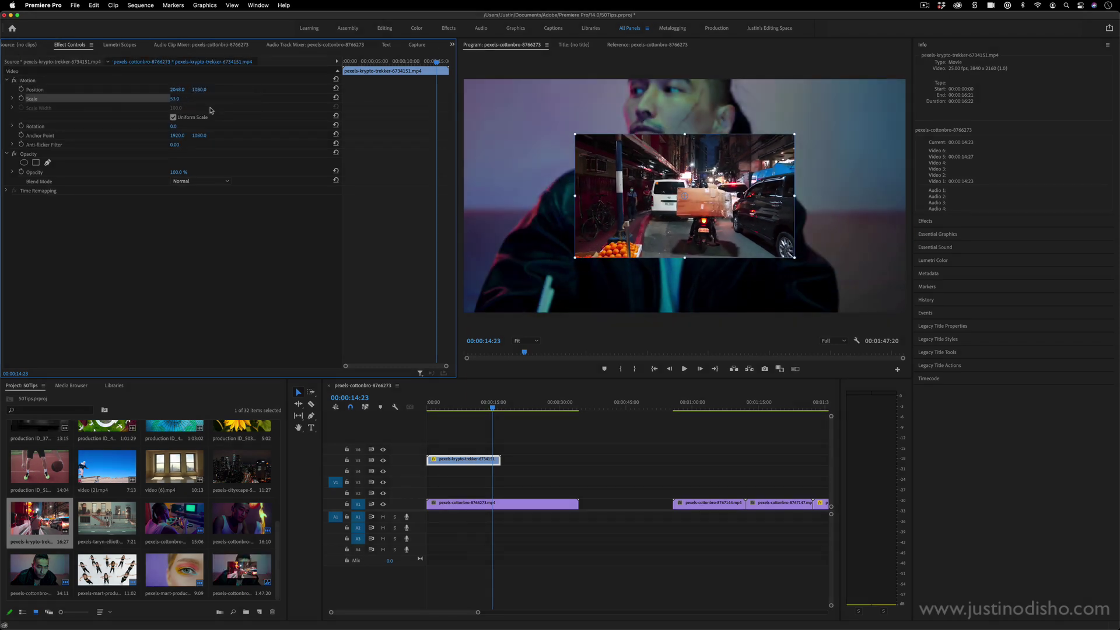
Shrink the street clip directly in the Program monitor to about 45% scale and reposition it in the lower left of the frame
left_click(500, 48)
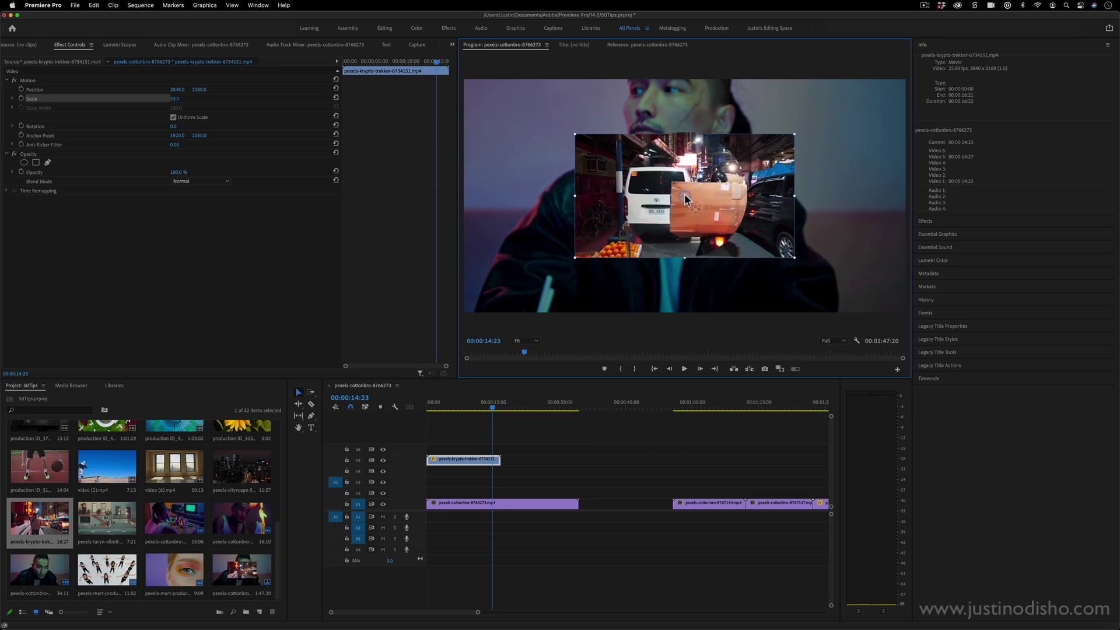
mouse_move(726, 199)
left_mouse_down()
mouse_move(731, 172)
mouse_move(714, 197)
mouse_move(724, 198)
mouse_move(724, 143)
mouse_move(687, 158)
mouse_move(613, 144)
mouse_move(720, 200)
left_mouse_up()
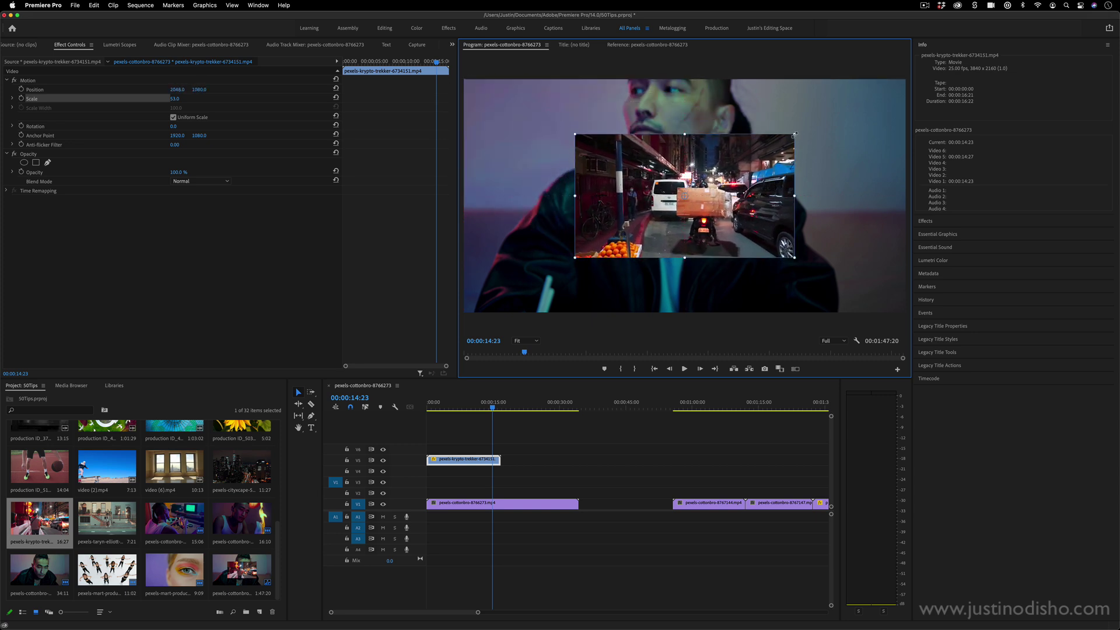
left_click_drag(794, 134, 652, 122)
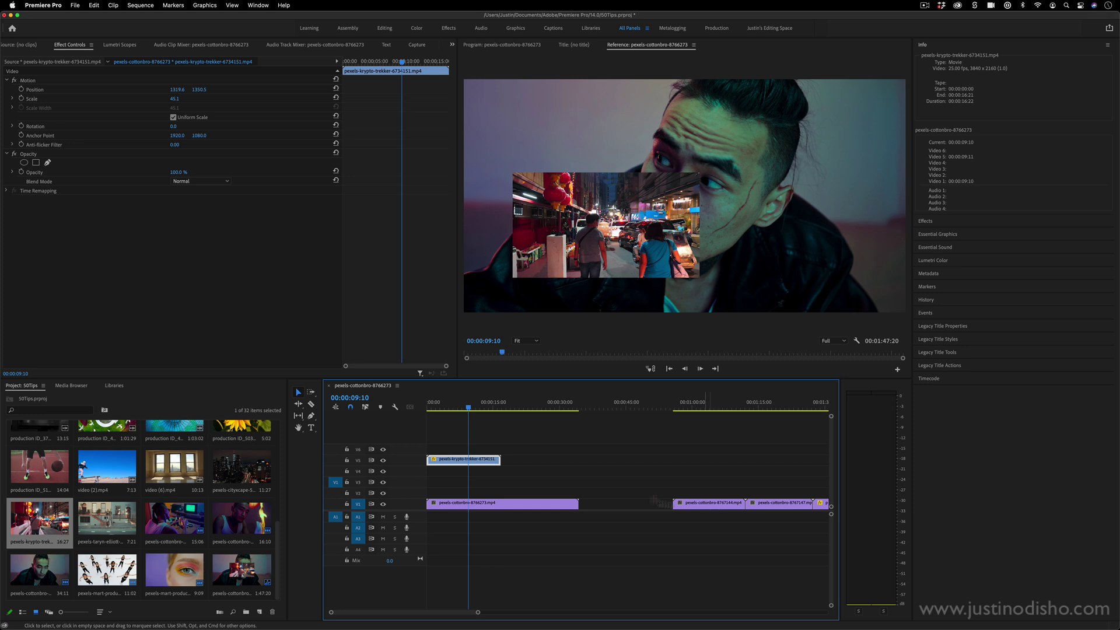
Stack the street clip on V2 and the pexels-cottonbro-8767144 clip on V3 over the main clip, scaling the latter to 41
left_click_drag(714, 502, 511, 481)
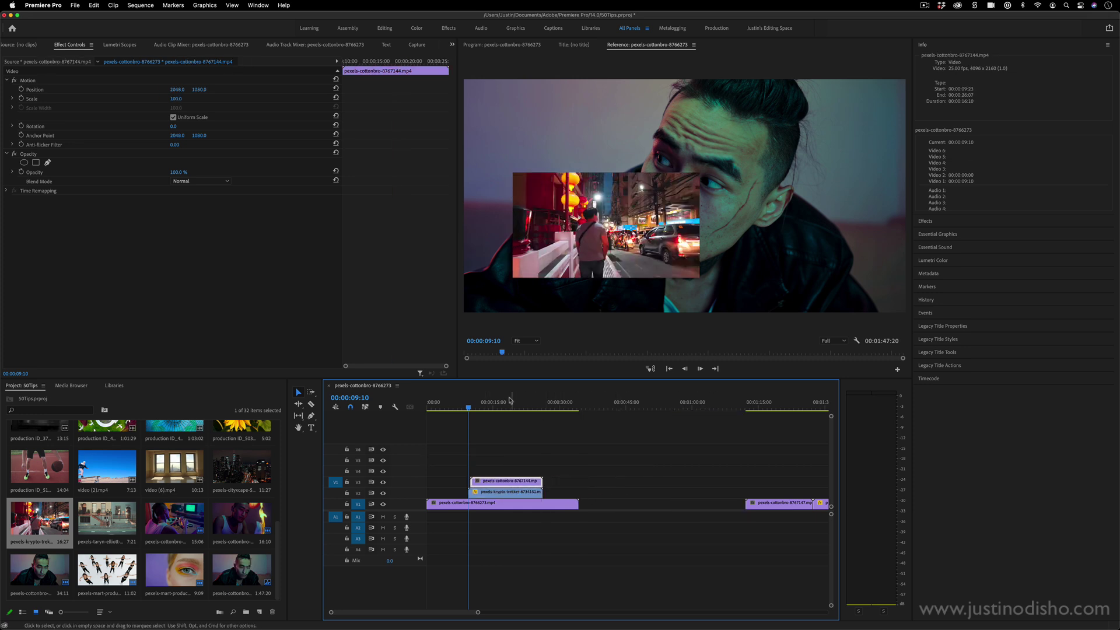
left_click(506, 402)
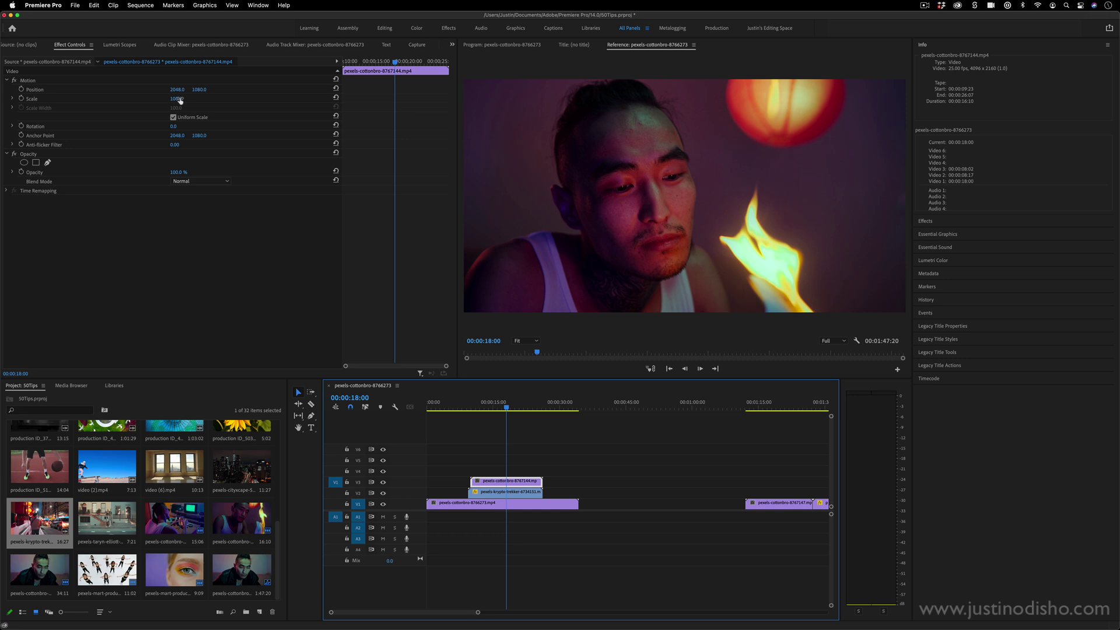
left_click_drag(181, 101, 225, 108)
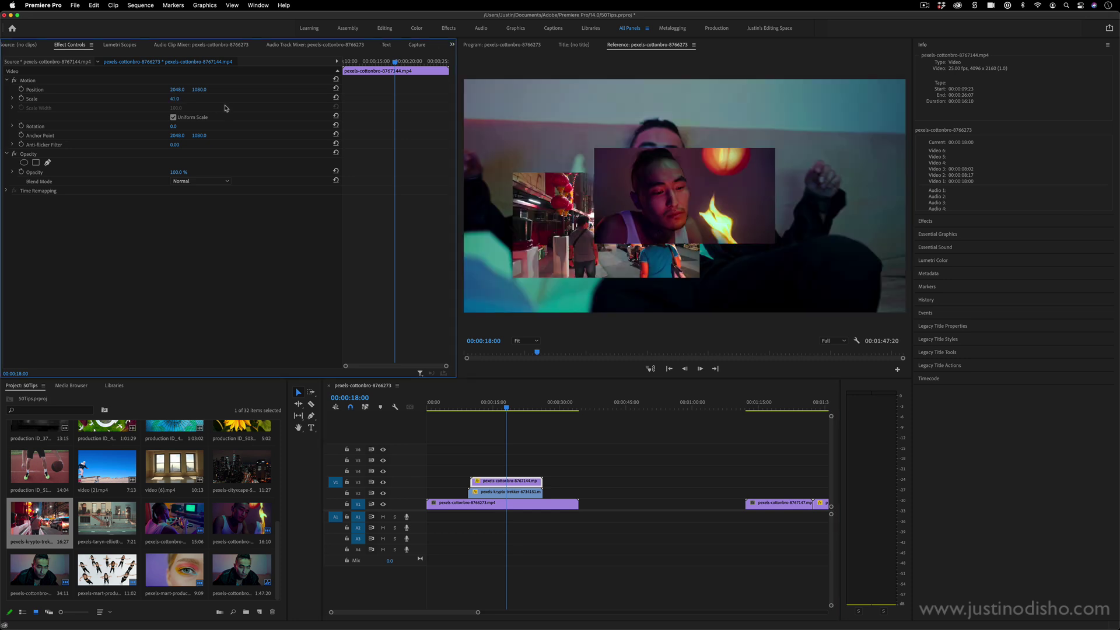
Apply the Crop effect to the V3 clip with Left 15% and Right 43%, and move it up beside the street clip
left_click(933, 221)
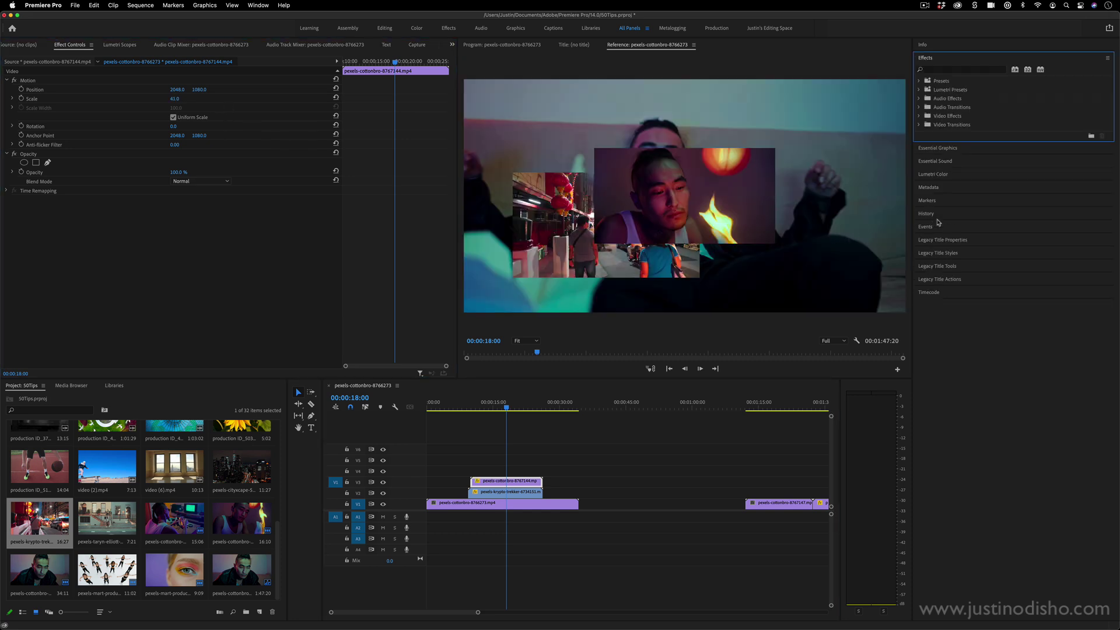
left_click(934, 70)
type("crop")
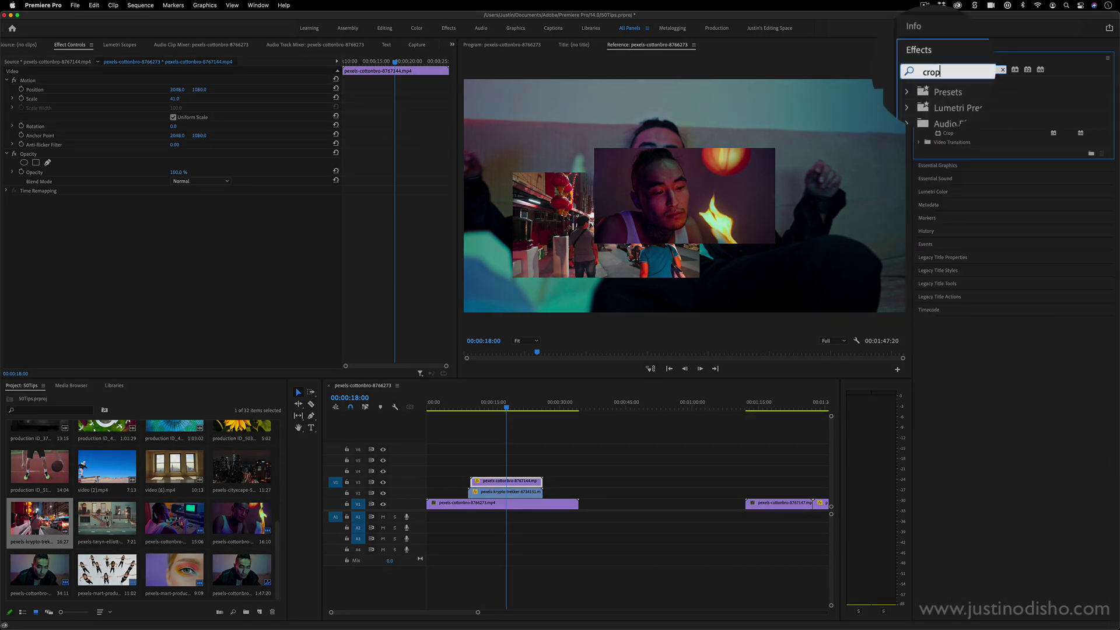
left_click_drag(947, 133, 519, 486)
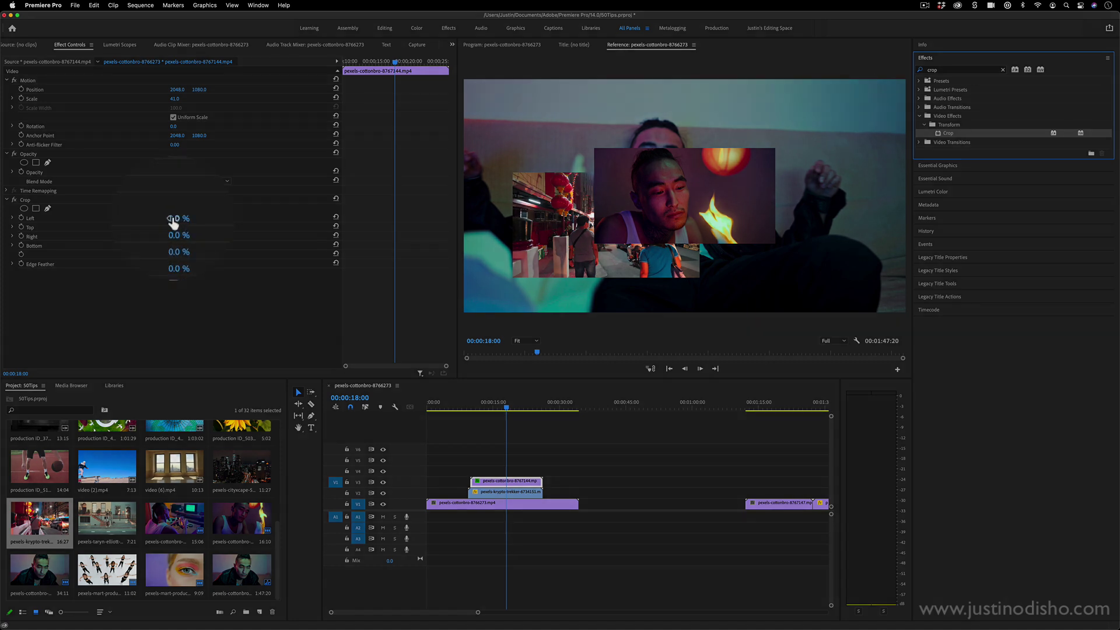
left_click_drag(173, 218, 201, 236)
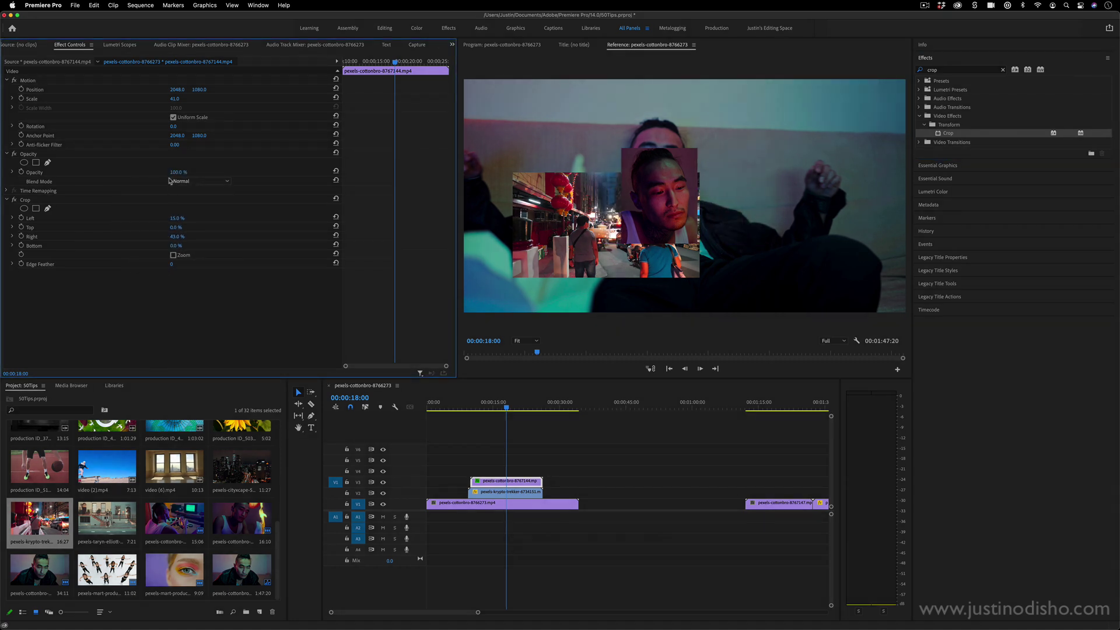
mouse_move(177, 89)
left_mouse_down()
mouse_move(326, 89)
mouse_move(104, 89)
mouse_move(195, 89)
left_mouse_up()
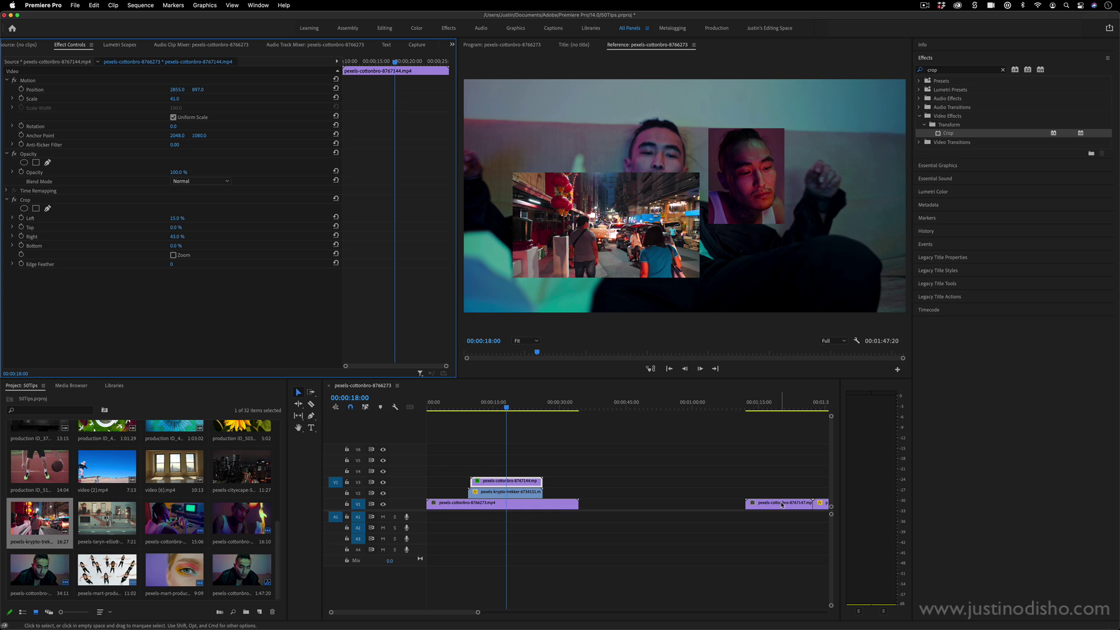
Stack the pexels-cottonbro-8767147 clip on V4 with the Crop effect applied, and scale it up to 149
left_click_drag(784, 505, 516, 472)
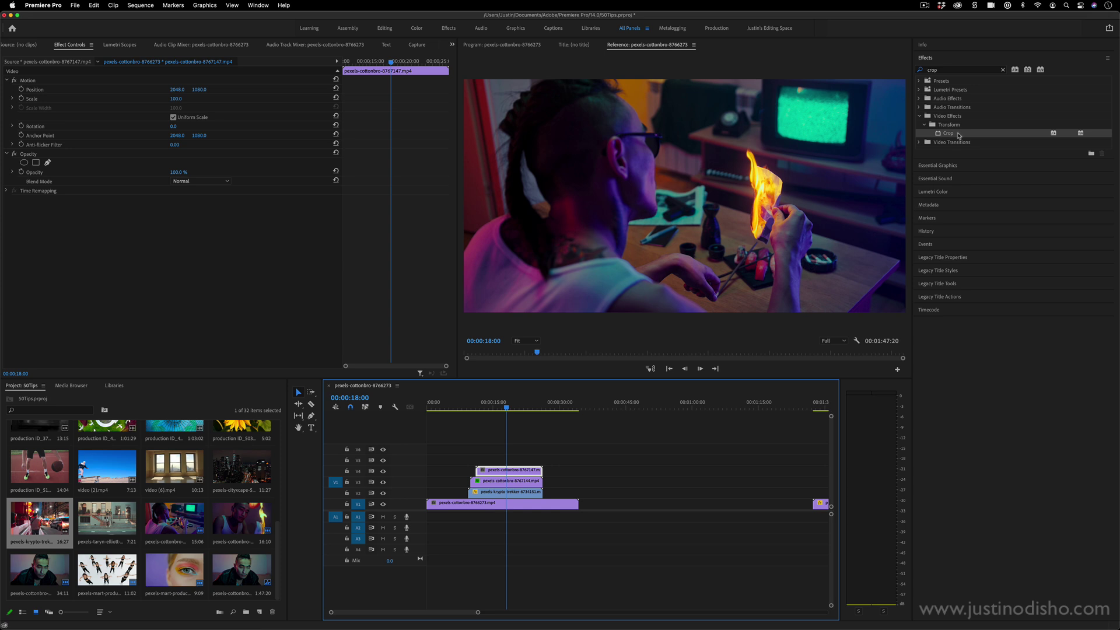
left_click_drag(958, 135, 509, 470)
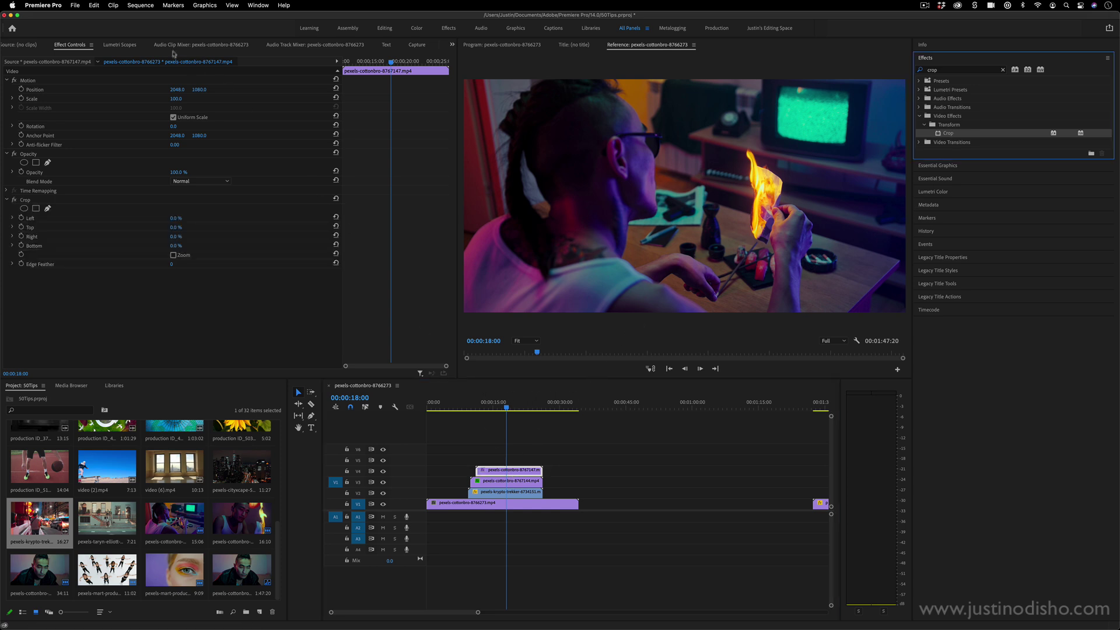
left_click_drag(175, 99, 203, 99)
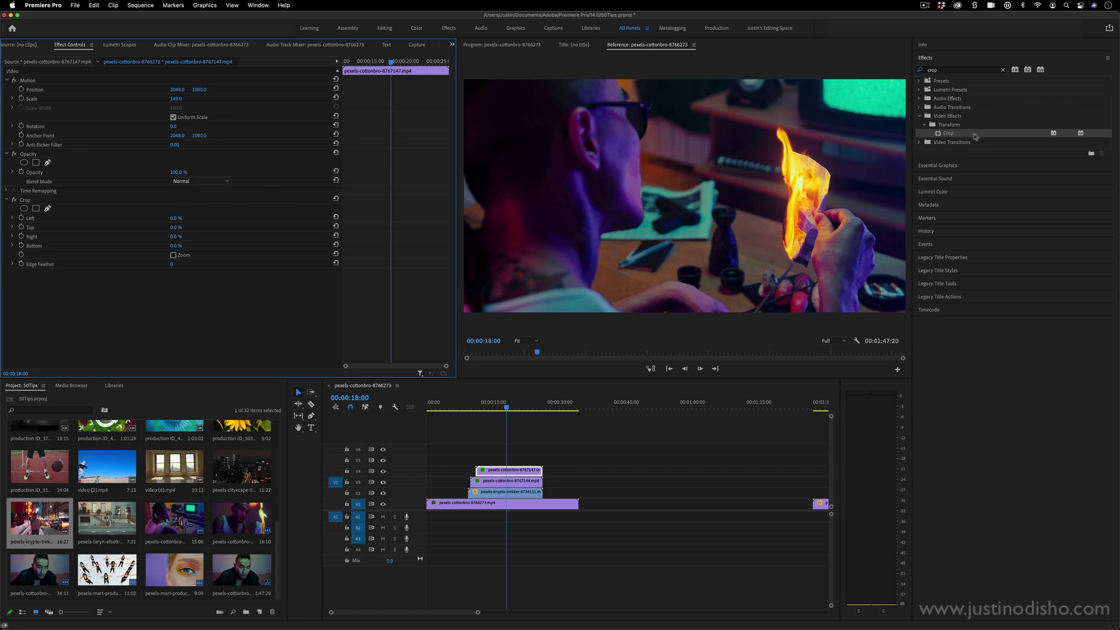
left_click_drag(965, 135, 910, 201)
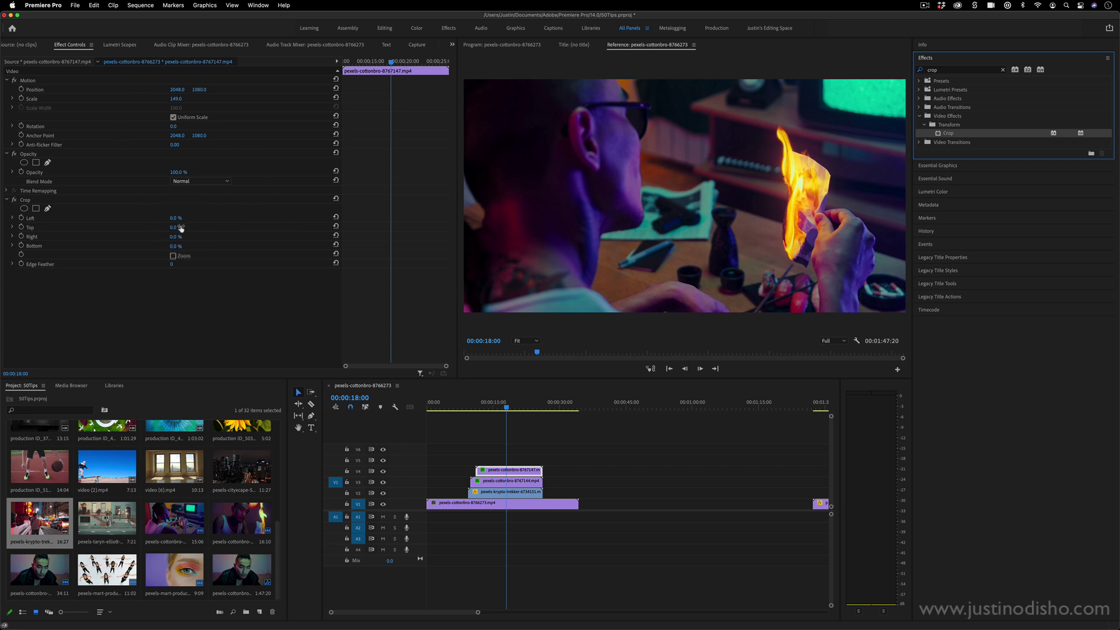
Crop the V4 clip by Left 62%, Top 25%, Right 34% and Bottom 18%, and shift it toward the frame's right edge
left_click_drag(174, 218, 229, 218)
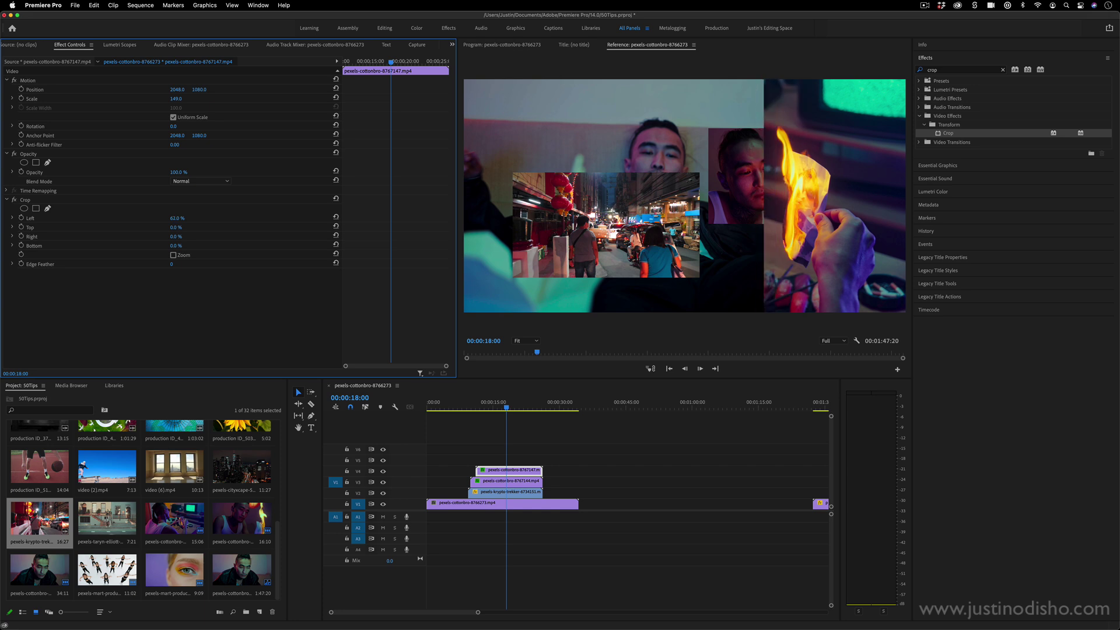
left_click_drag(175, 91, 232, 90)
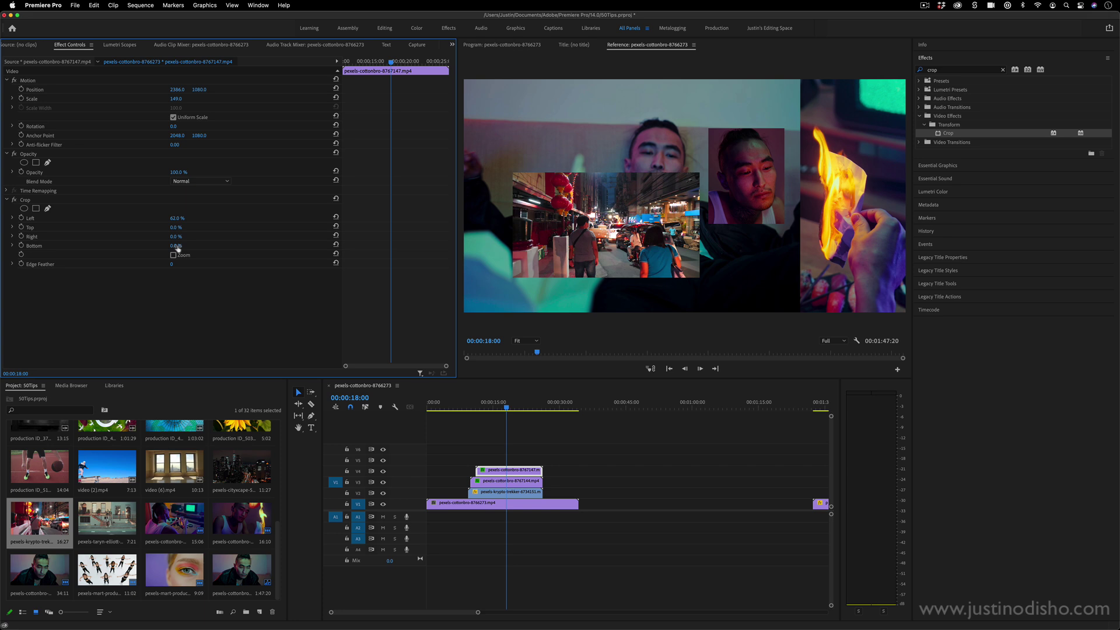
mouse_move(178, 247)
left_mouse_down()
mouse_move(221, 247)
mouse_move(191, 248)
mouse_move(198, 228)
mouse_move(216, 237)
mouse_move(166, 237)
left_mouse_up()
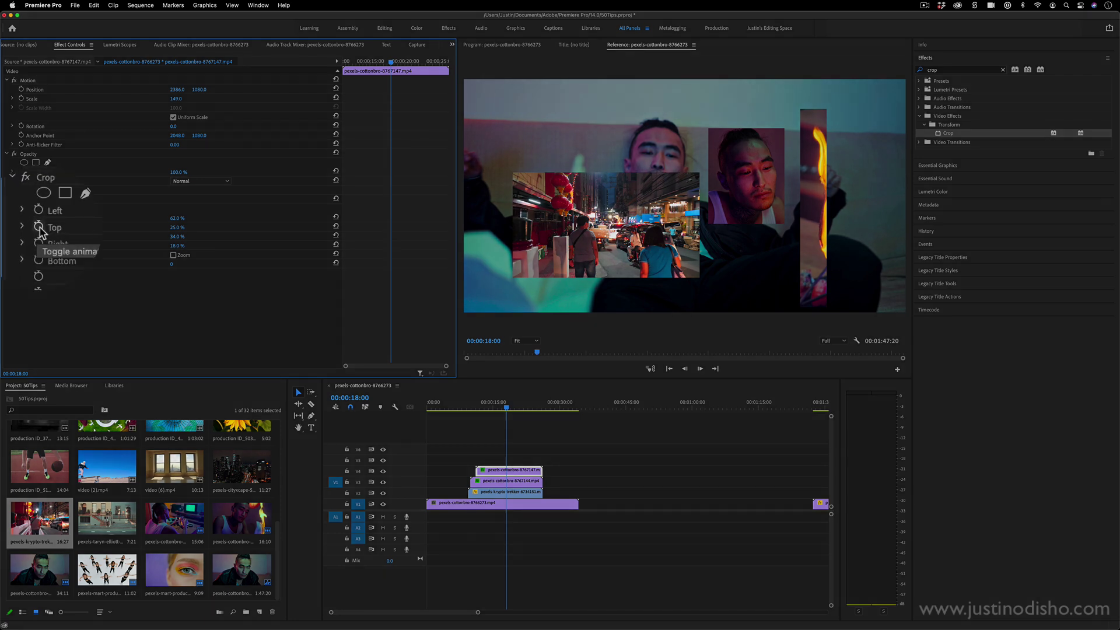
Keyframe the V4 clip's crop from its start to 00:00:18:00, taking Top from 25% to 0% and ending Right at 26%
left_click(21, 226)
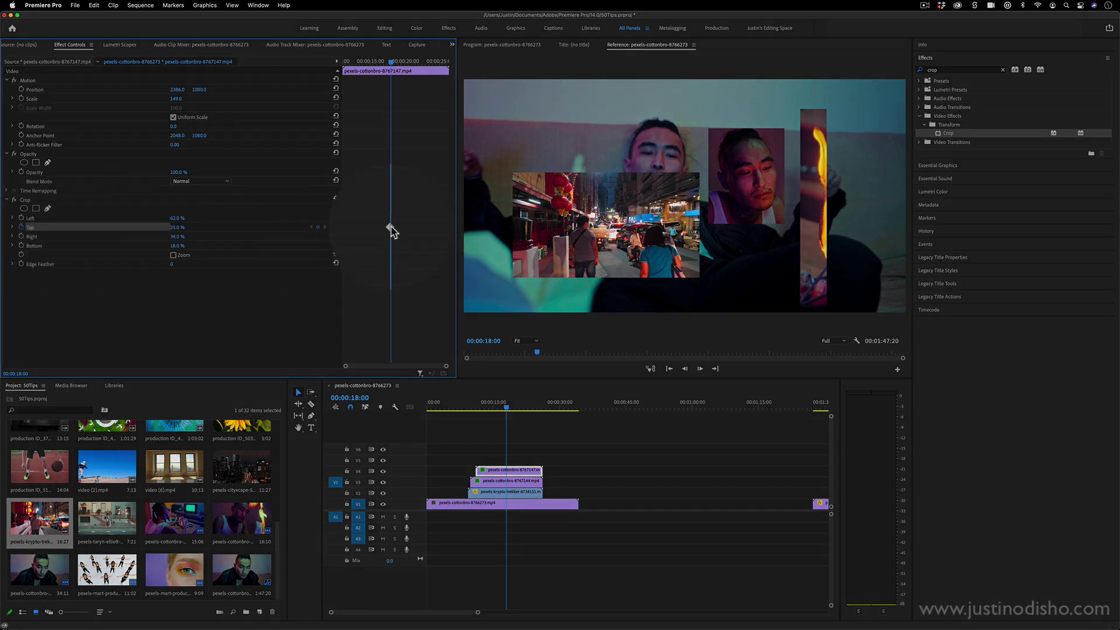
mouse_move(175, 227)
left_mouse_down()
mouse_move(194, 227)
mouse_move(161, 227)
mouse_move(182, 237)
mouse_move(172, 237)
left_mouse_up()
left_click(21, 236)
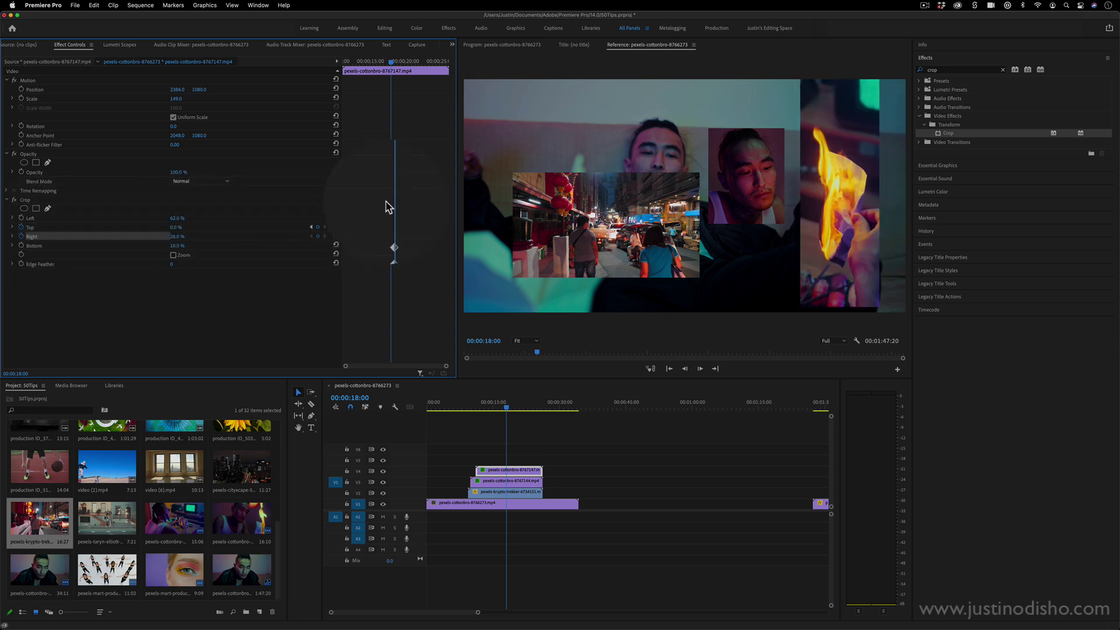
left_click_drag(385, 61, 344, 62)
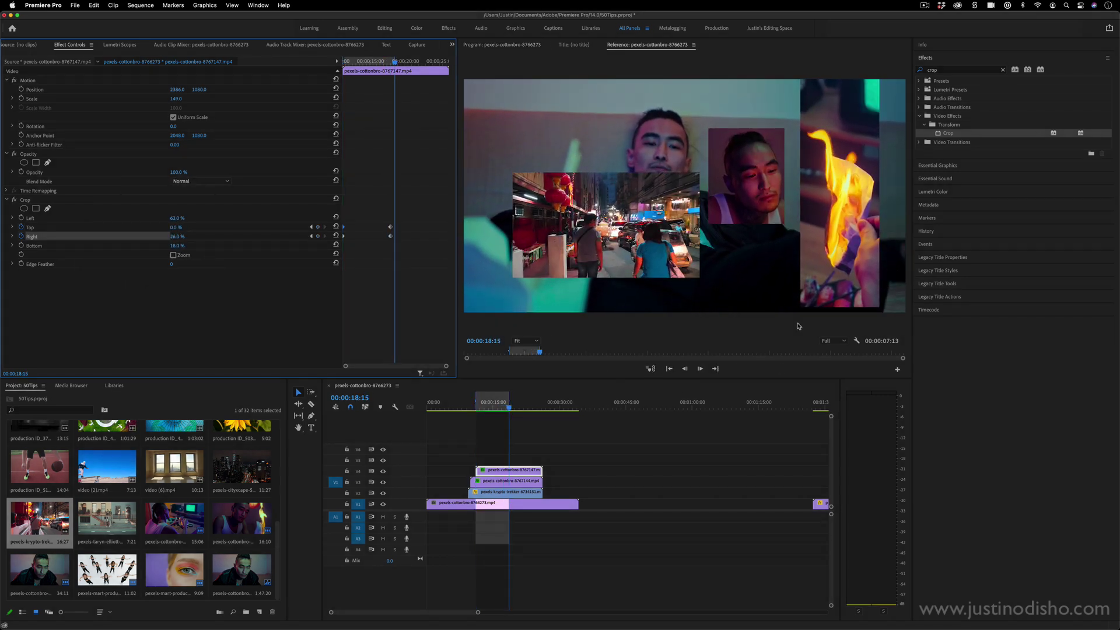
Play back the marked timeline section to check the V4 clip's crop animation over the layered videos
left_click(489, 407)
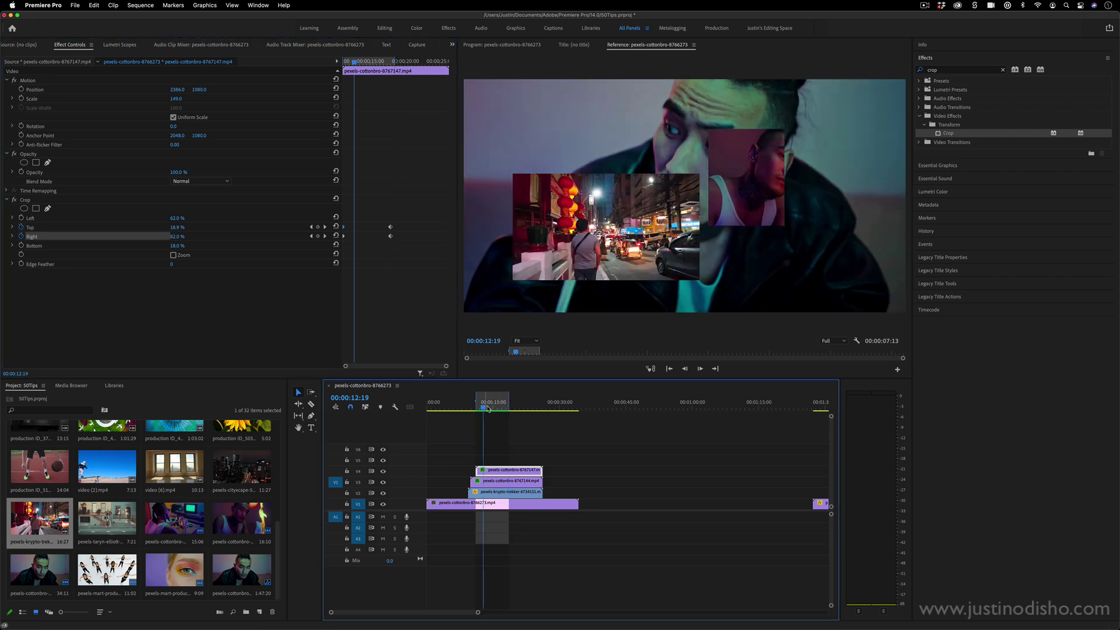
key("space")
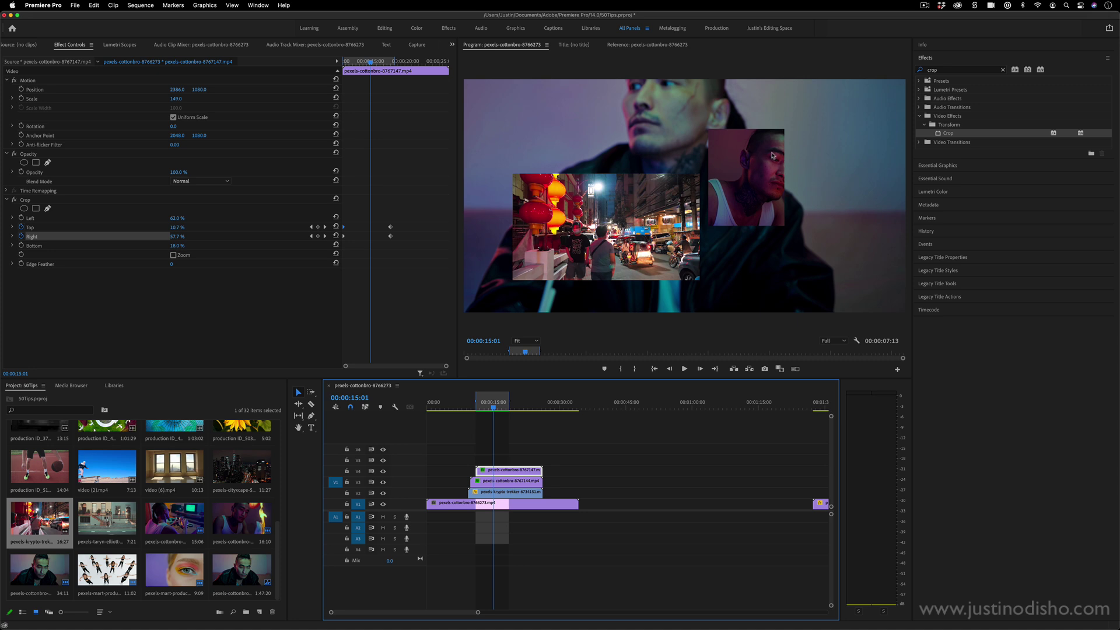
left_click(485, 401)
key("space")
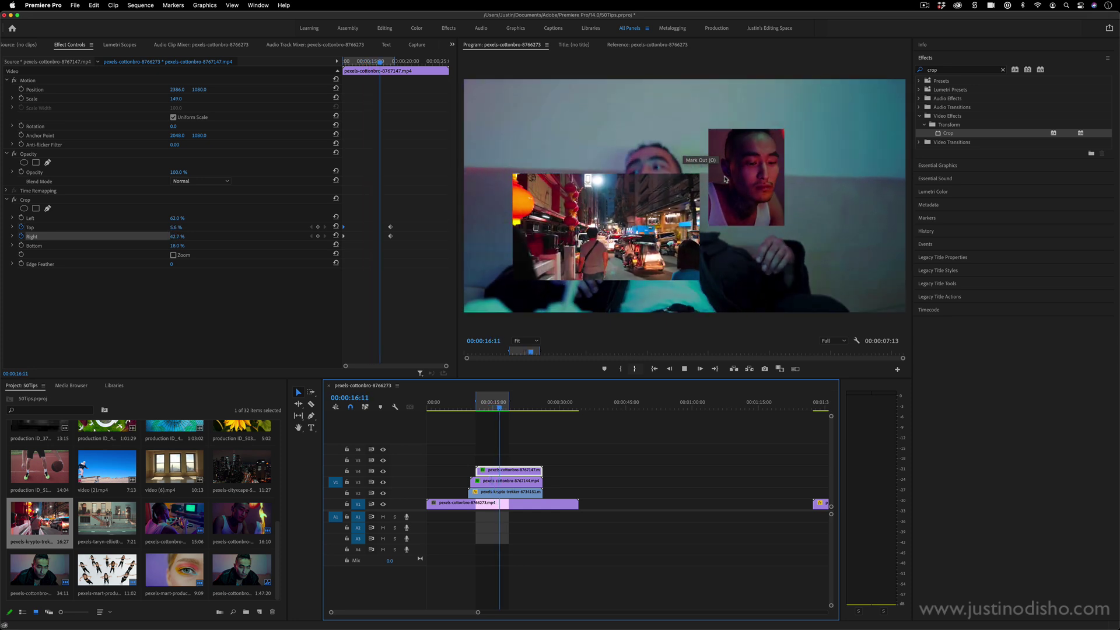
key("space")
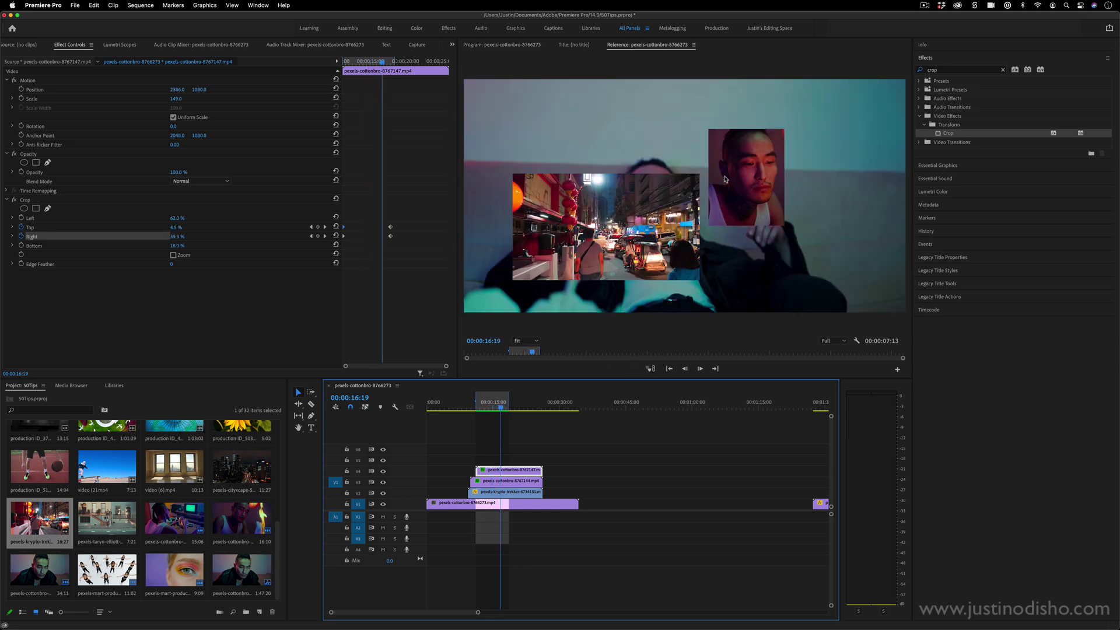